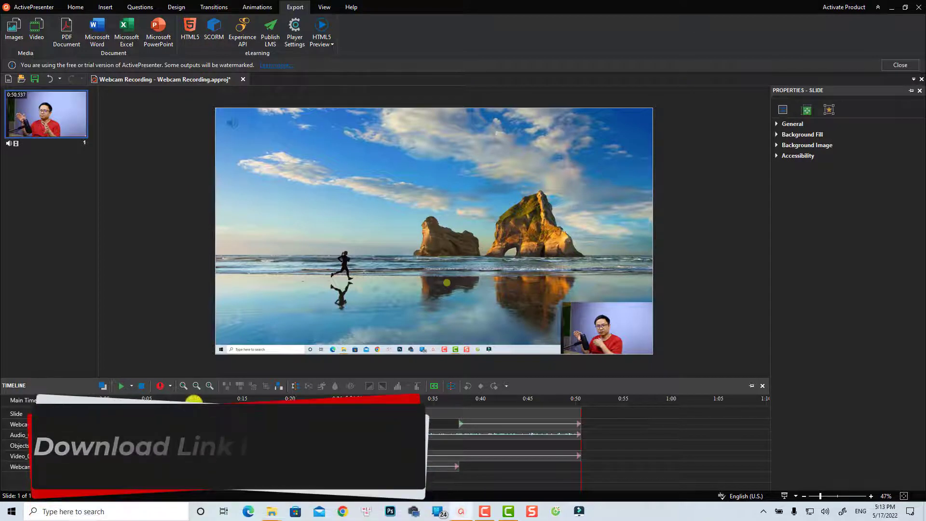
# Preview the full-frame webcam part of the Webcam Recording project near 0:10.
pyautogui.click(194, 399)
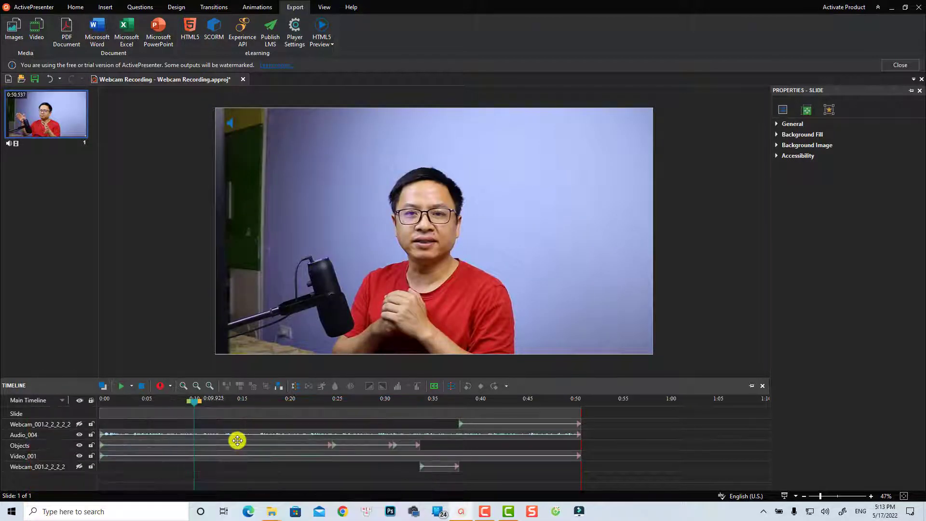
pyautogui.click(282, 443)
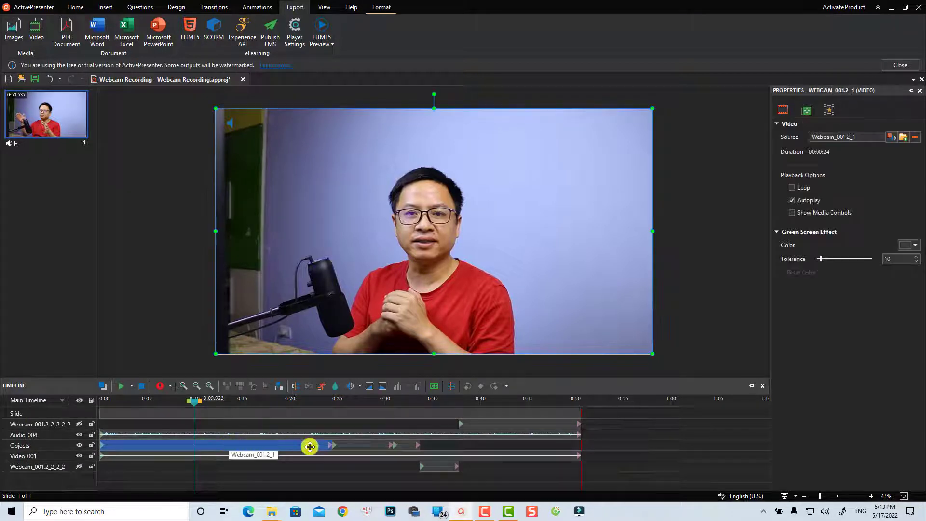
pyautogui.click(337, 400)
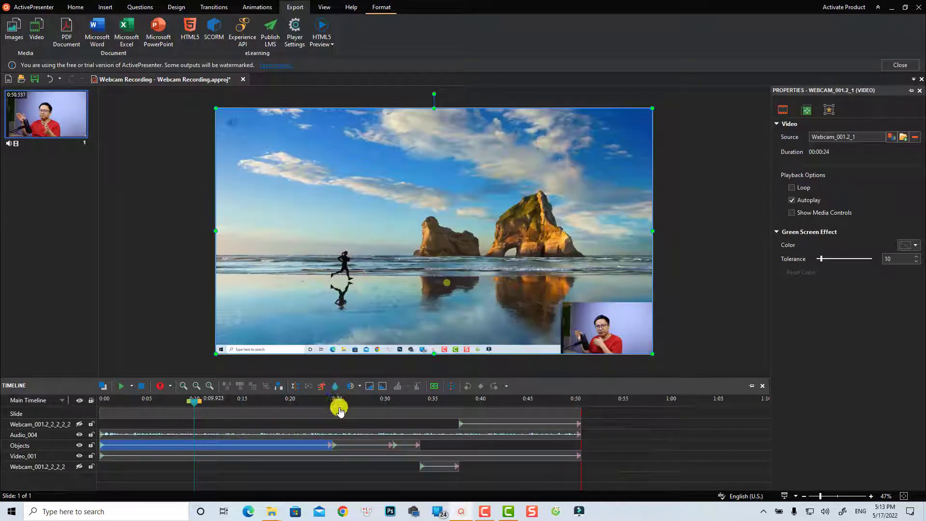
pyautogui.click(345, 443)
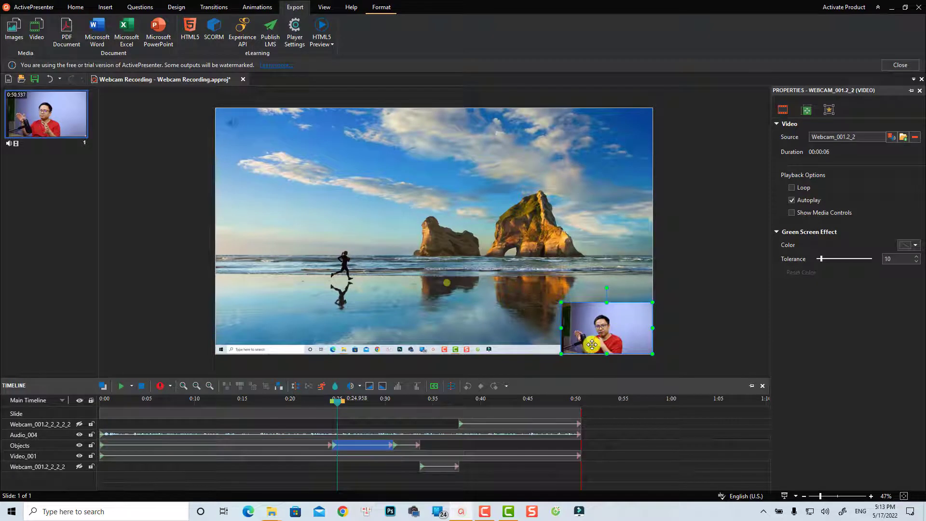
pyautogui.click(404, 399)
pyautogui.click(403, 443)
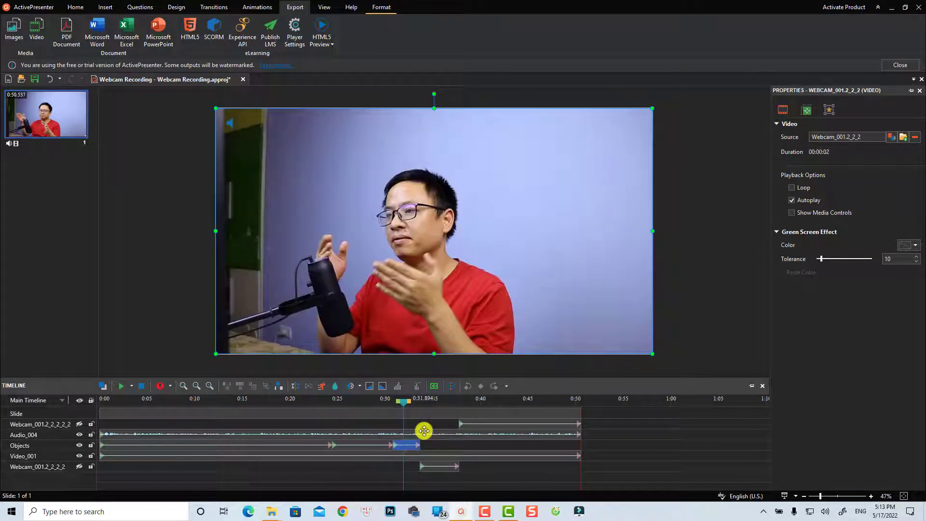
pyautogui.moveTo(433, 443)
pyautogui.mouseDown()
pyautogui.moveTo(429, 465)
pyautogui.moveTo(444, 457)
pyautogui.moveTo(436, 458)
pyautogui.mouseUp()
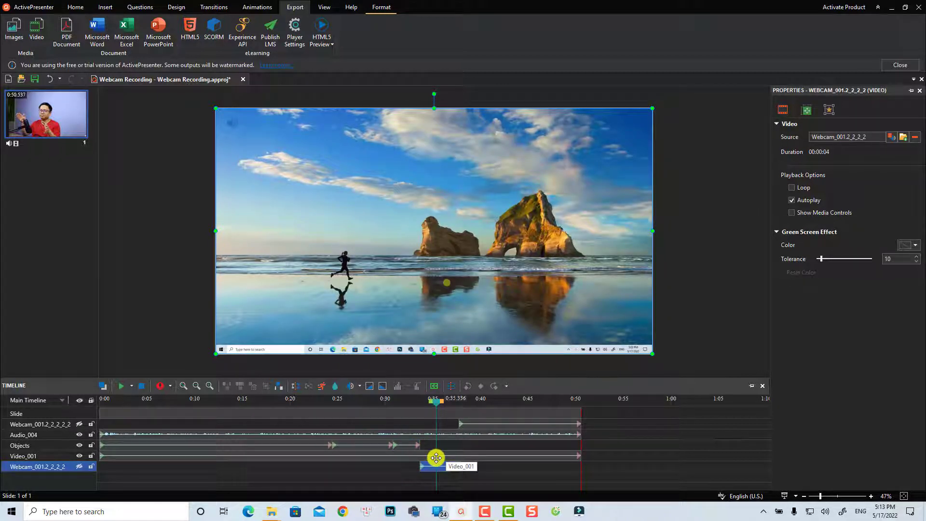
pyautogui.moveTo(436, 458); pyautogui.dragTo(434, 456)
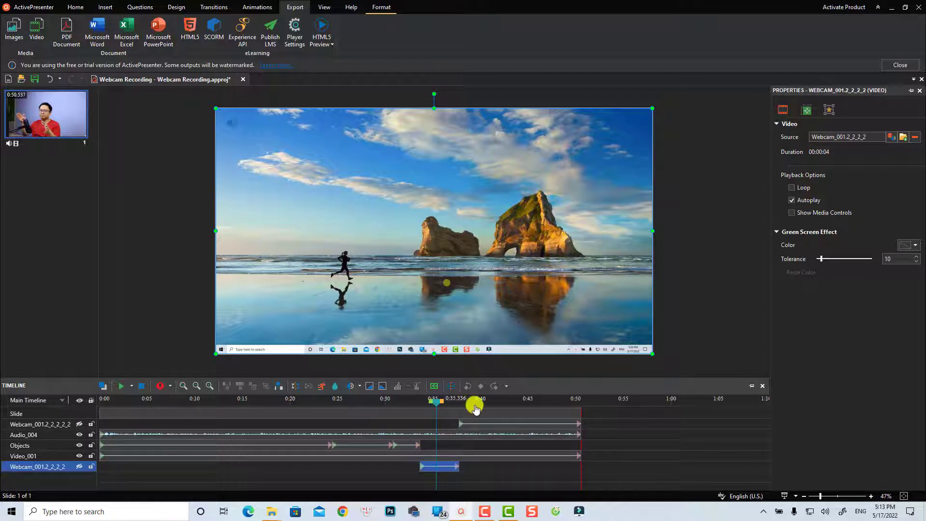
pyautogui.click(479, 423)
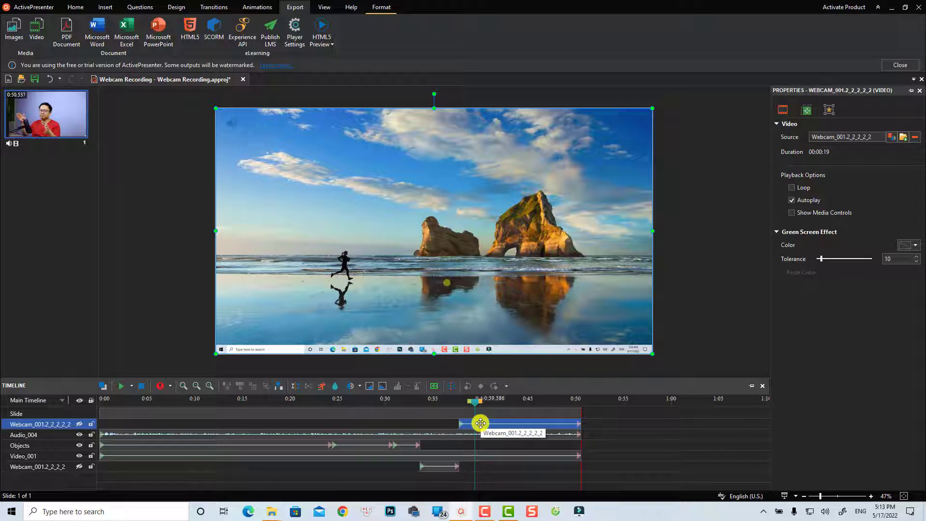
pyautogui.click(501, 405)
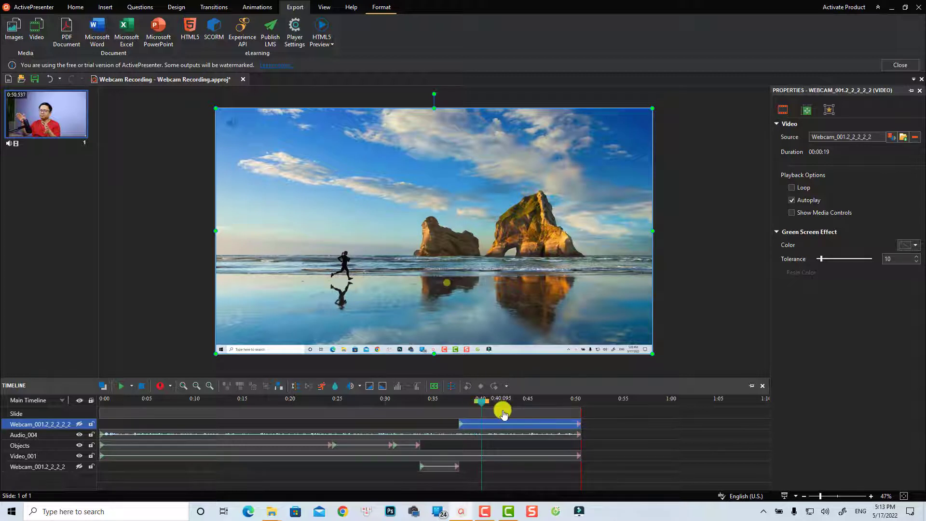
pyautogui.click(603, 429)
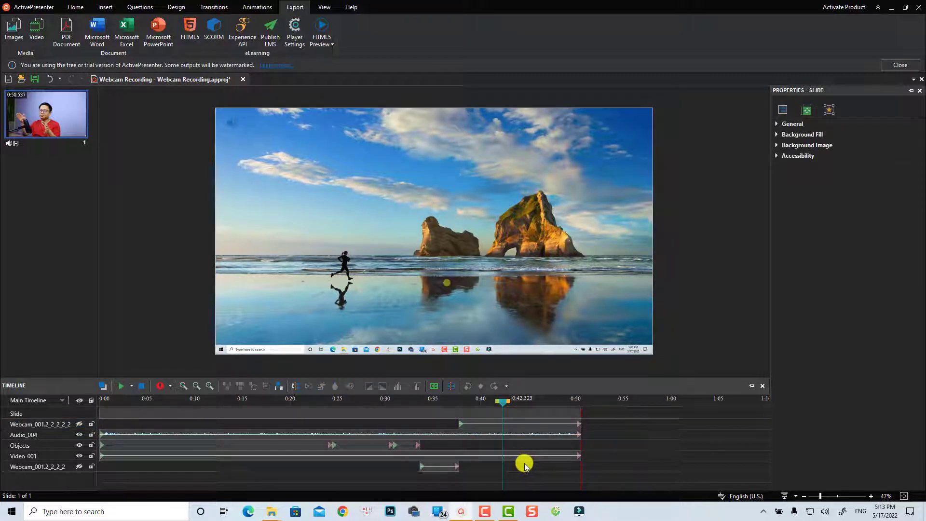
# Play the project from 0:42, then check the Insert tab's video options without adding anything.
pyautogui.press('space')
pyautogui.press('space')
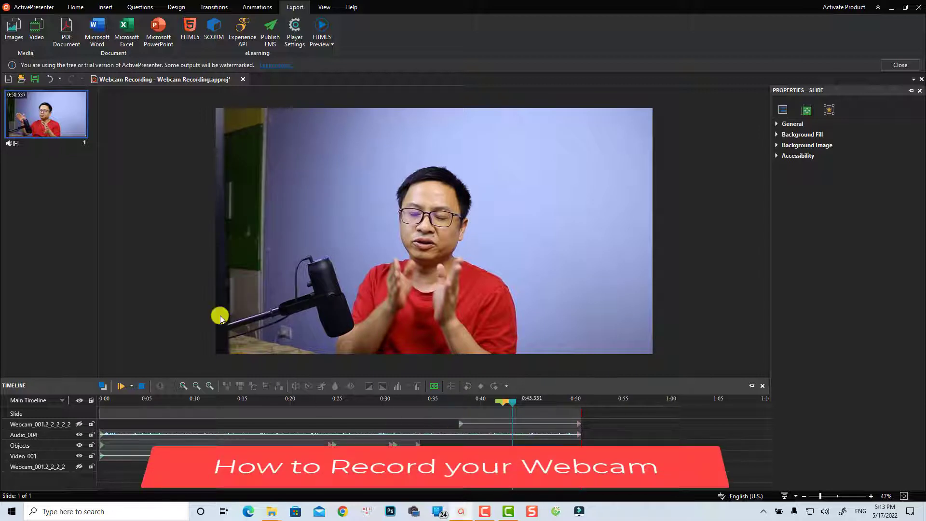
pyautogui.click(105, 8)
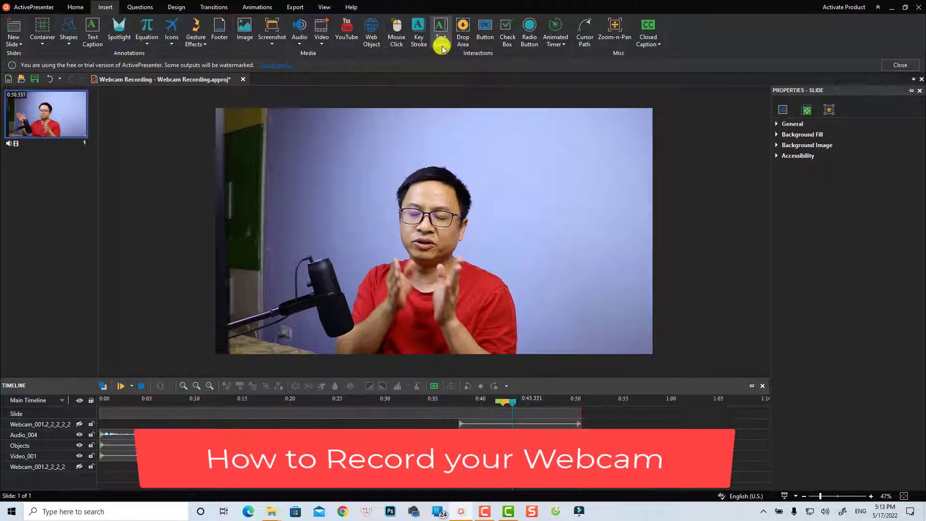
pyautogui.click(324, 45)
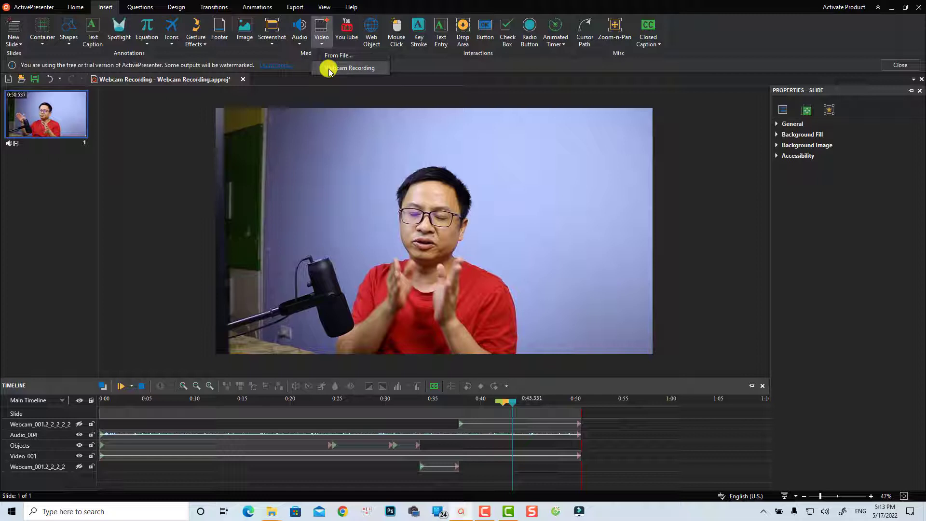
pyautogui.press('Escape')
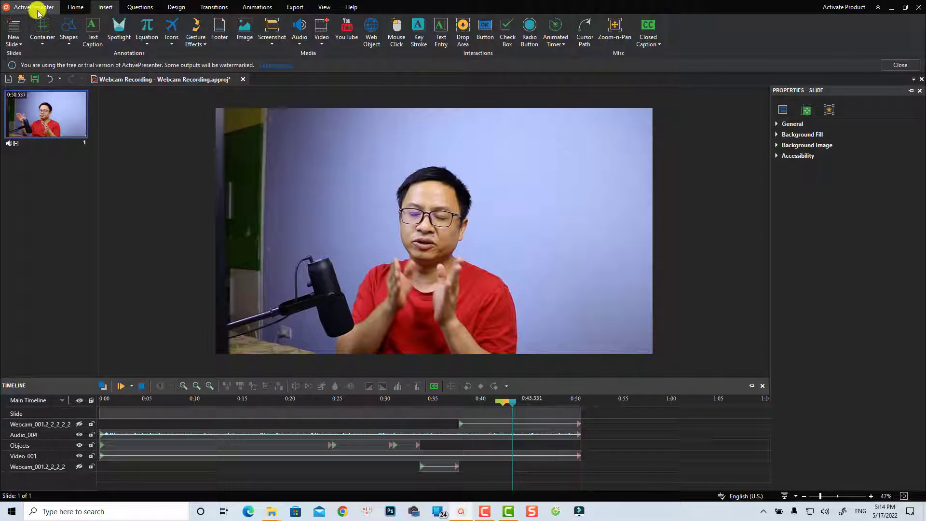
# Launch Record Video from the Start Page and minimize File Explorer to reveal the desktop.
pyautogui.click(35, 10)
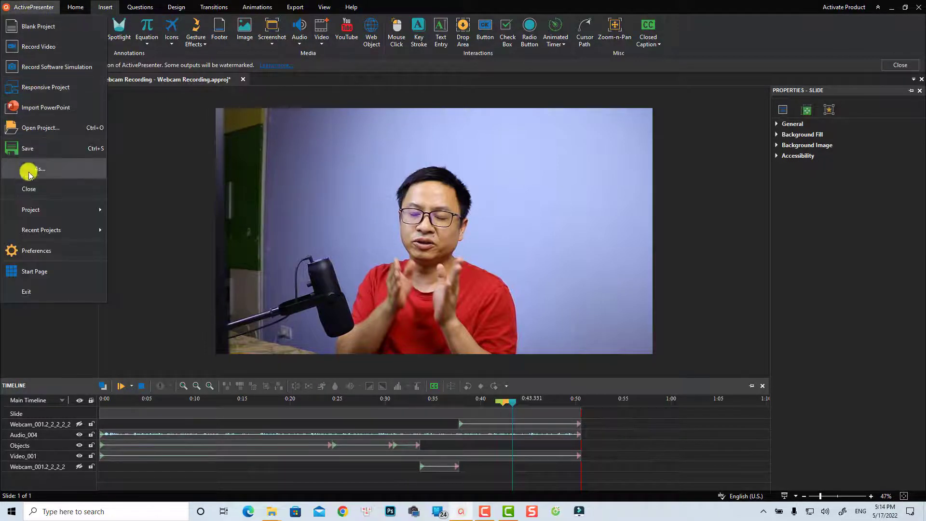
pyautogui.click(34, 271)
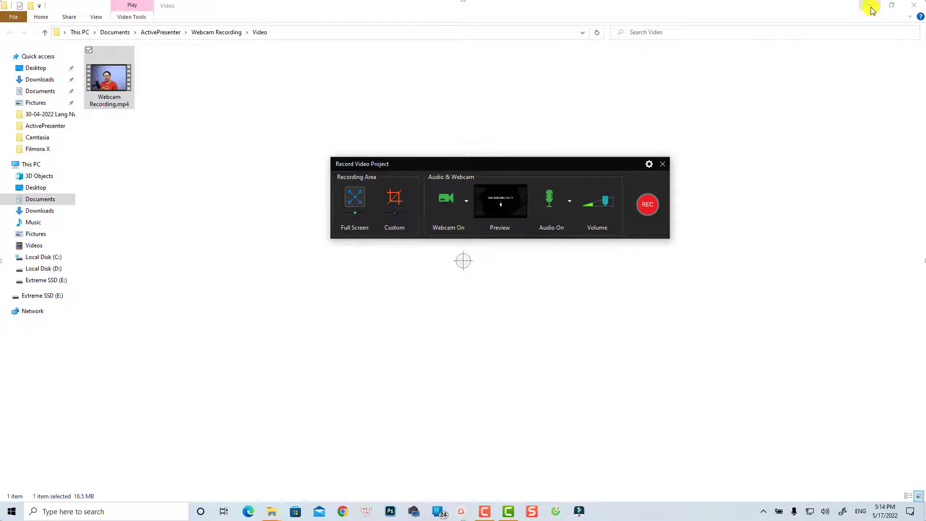
pyautogui.click(870, 5)
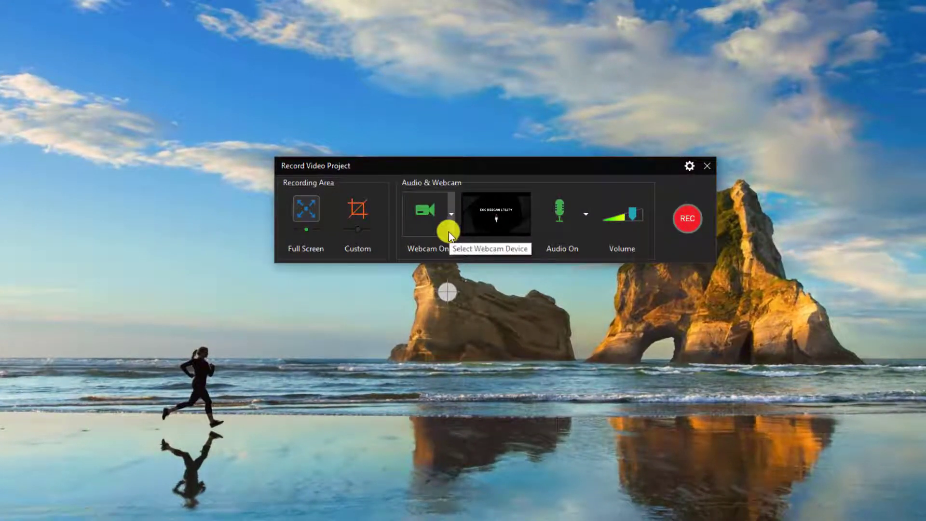
# Toggle the webcam off and on, try Integrated Webcam, then return to EOS Webcam Utility.
pyautogui.click(427, 215)
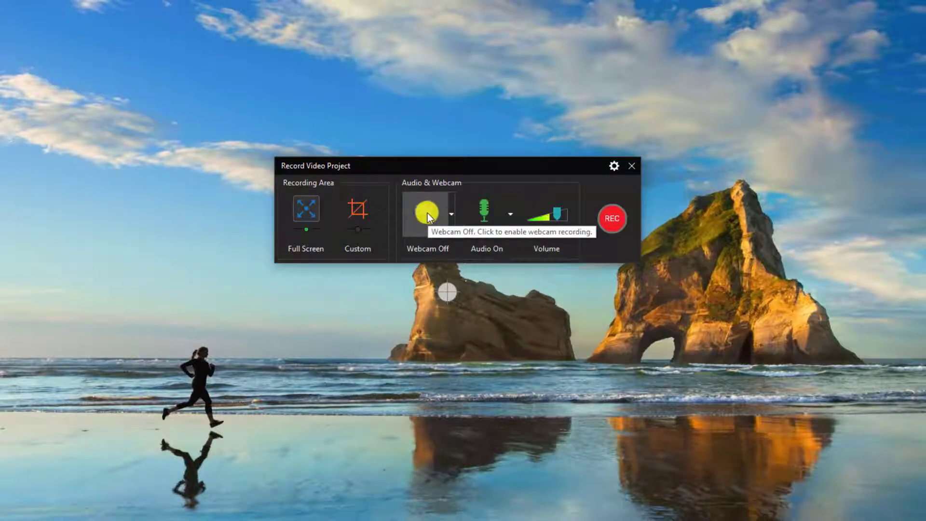
pyautogui.click(427, 213)
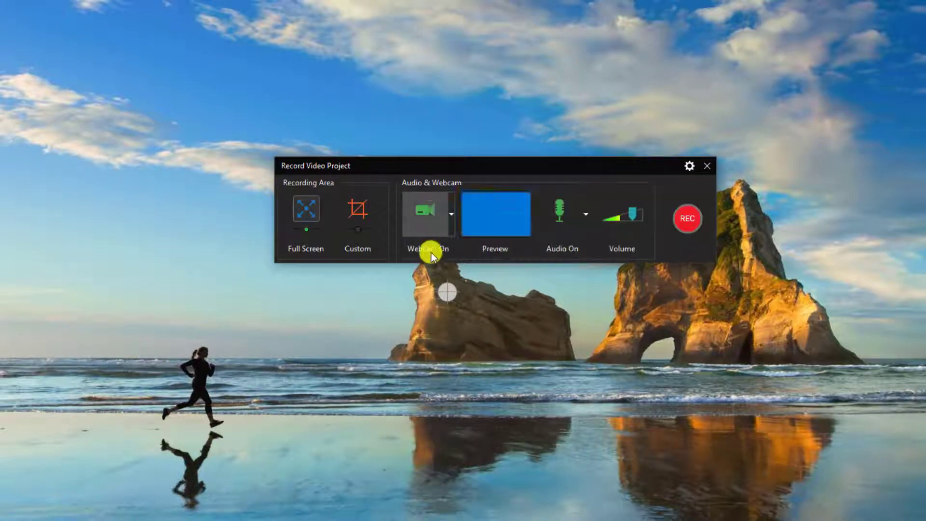
pyautogui.click(451, 214)
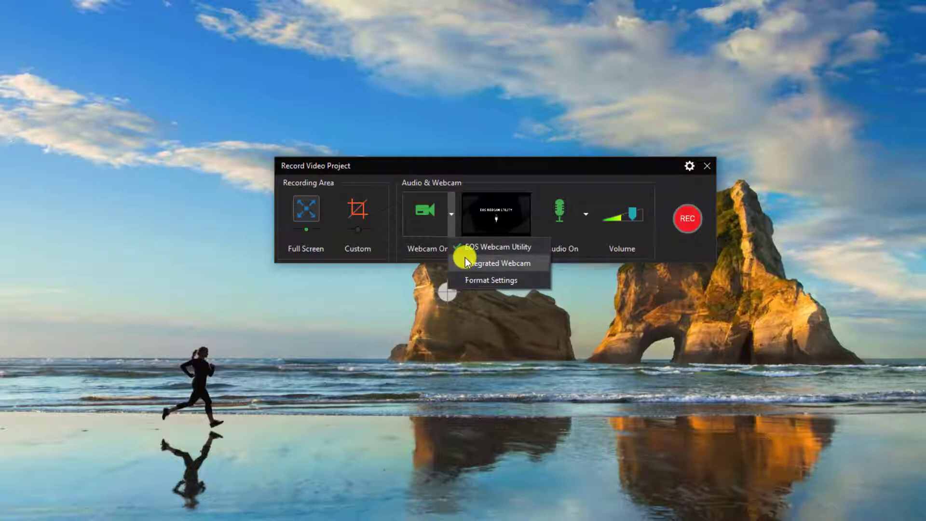
pyautogui.click(462, 262)
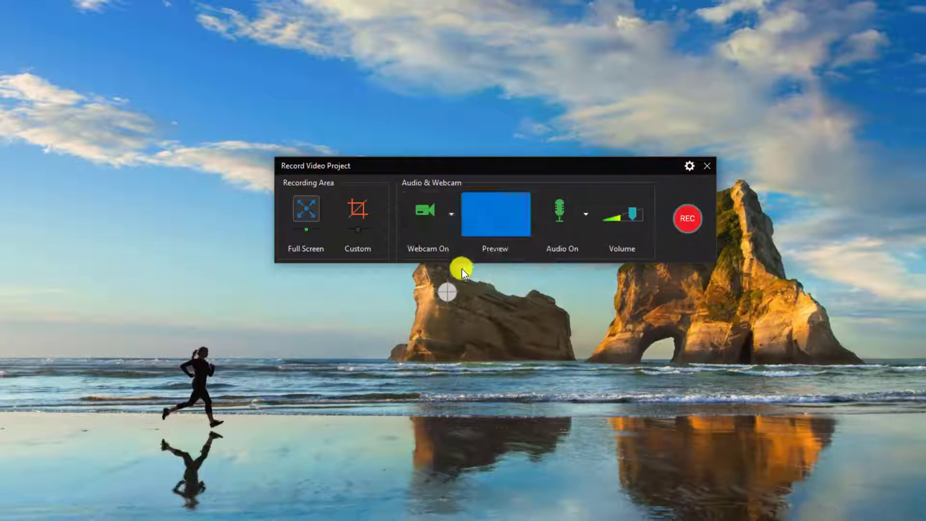
pyautogui.click(452, 218)
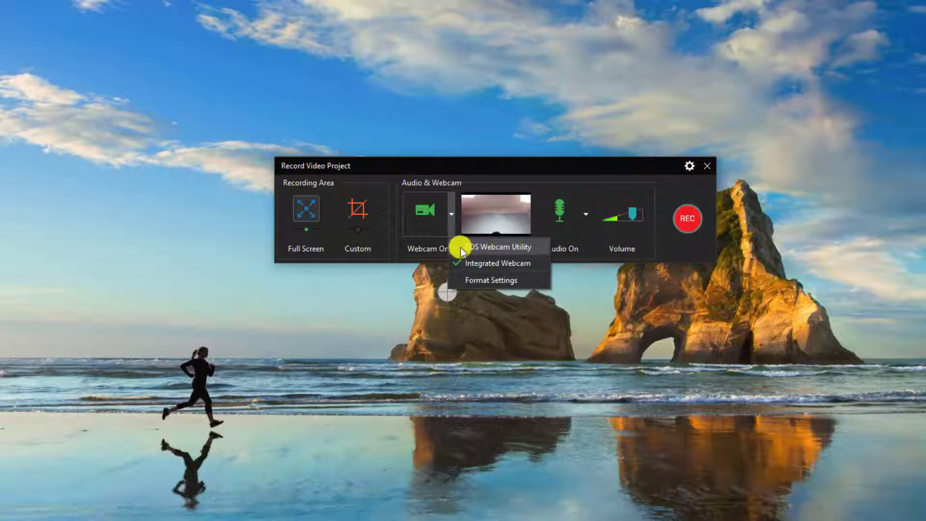
pyautogui.click(461, 247)
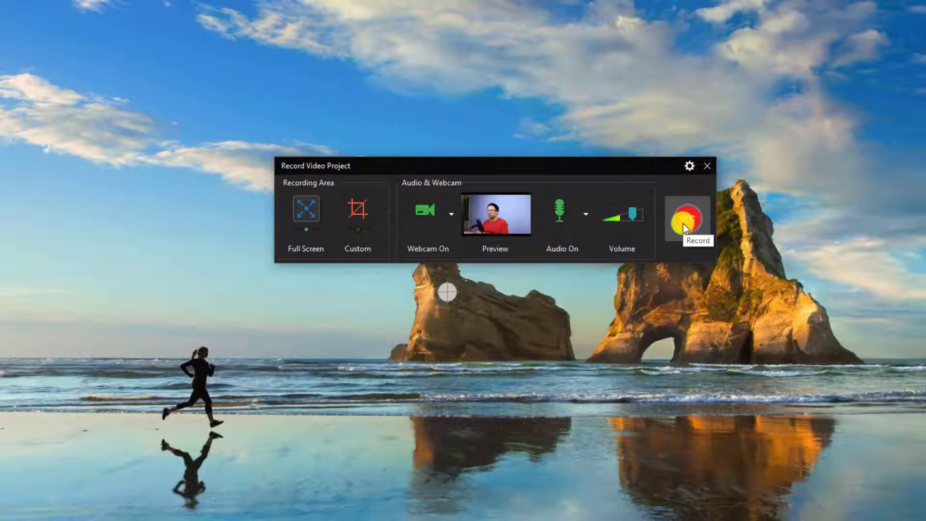
# Start the full-screen recording of the screen and webcam.
pyautogui.click(693, 241)
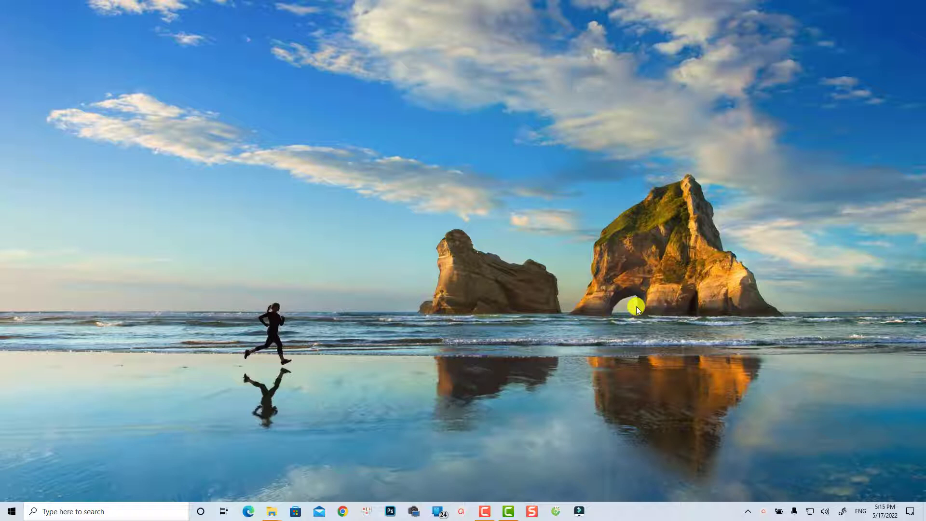
# Stop the recording from the tray toolbar to generate the 42.9-second Untitled2 project.
pyautogui.click(764, 514)
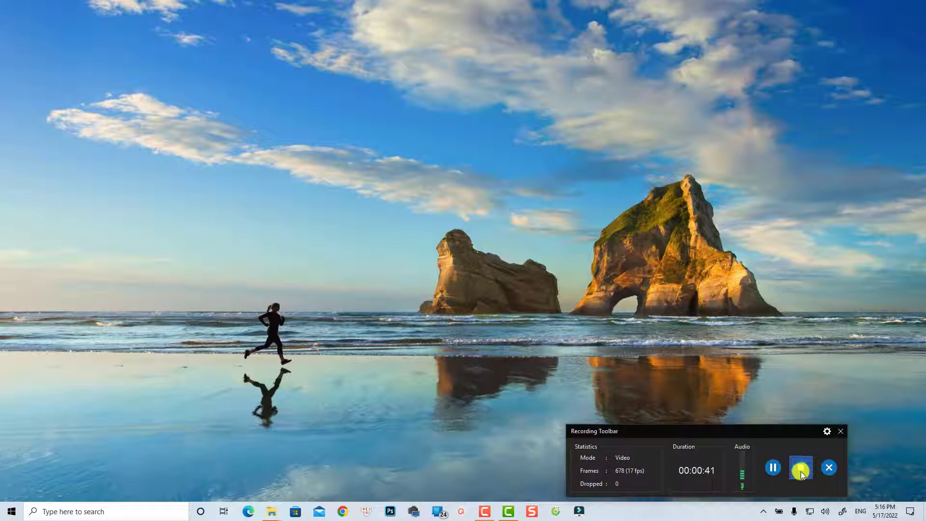
pyautogui.click(800, 469)
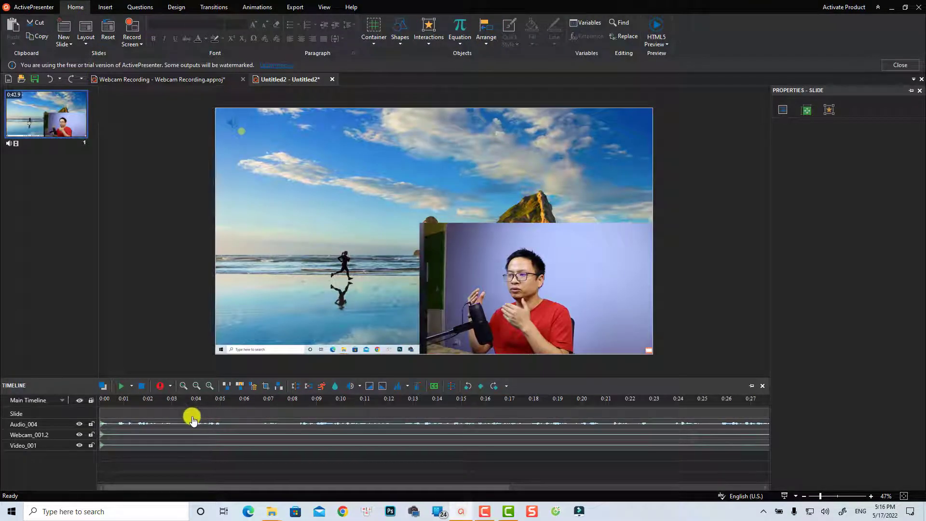
pyautogui.click(112, 407)
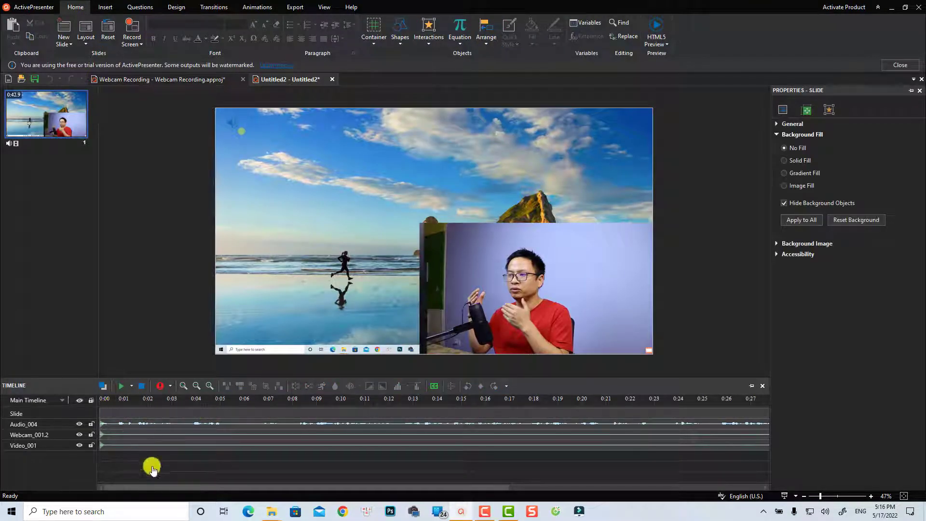
pyautogui.click(133, 445)
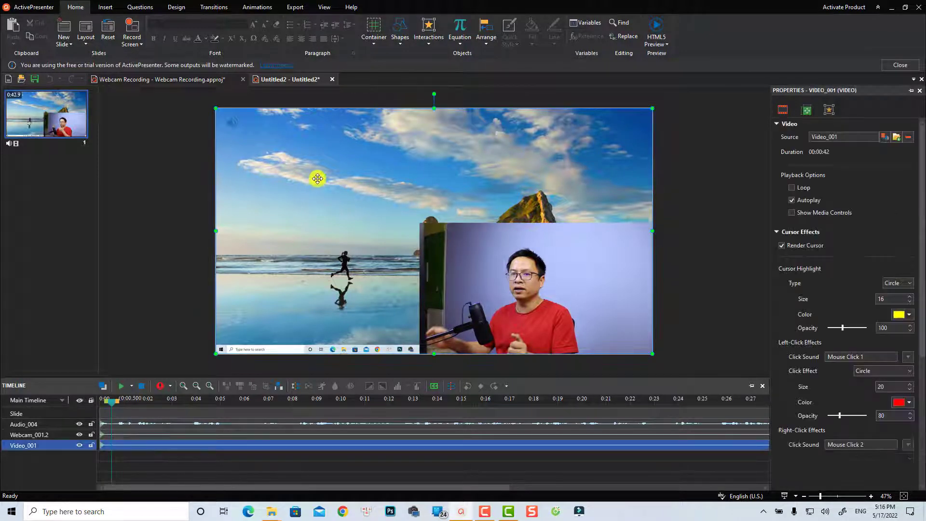
pyautogui.click(165, 434)
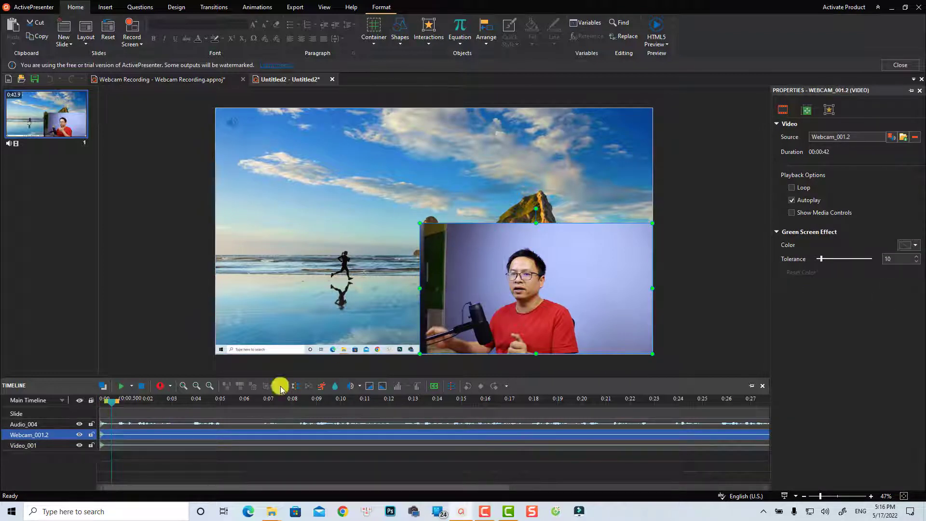
pyautogui.click(151, 427)
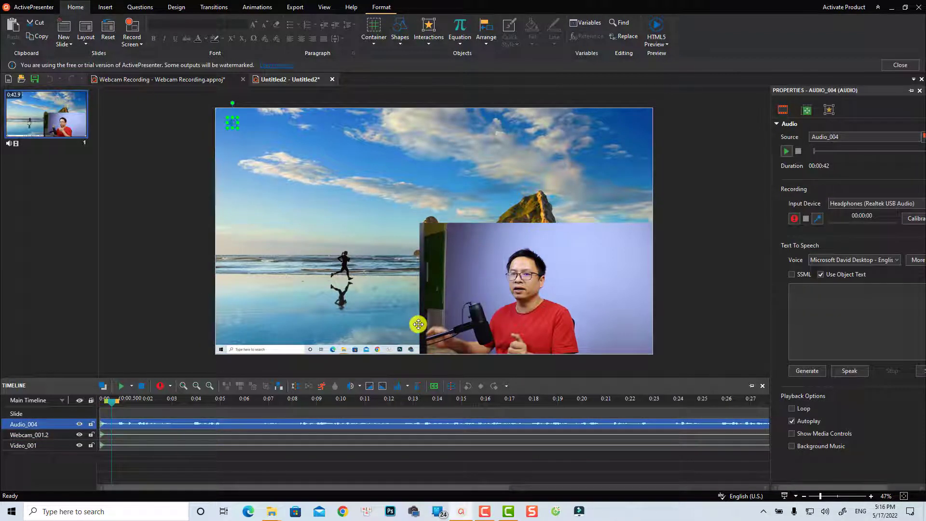
pyautogui.click(174, 436)
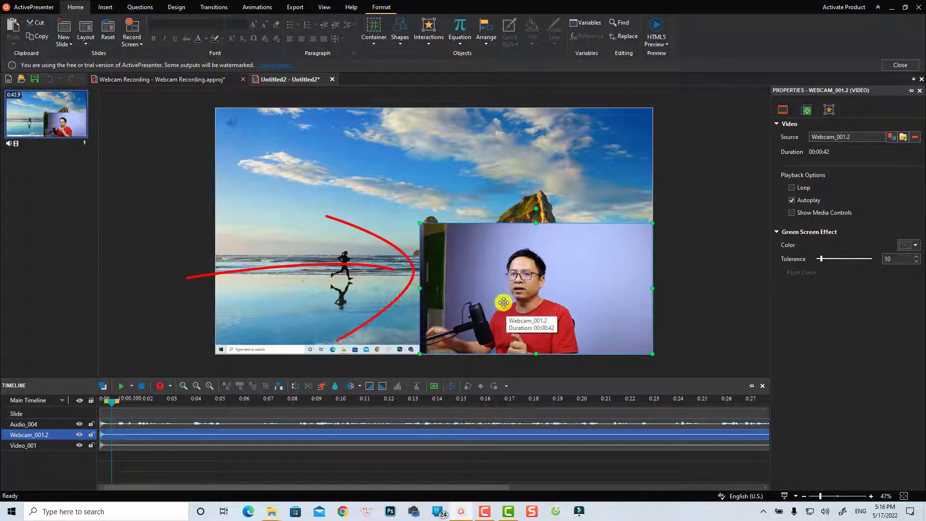
# Enlarge the Webcam_001.2 video until it covers the entire slide.
pyautogui.moveTo(420, 223); pyautogui.dragTo(215, 152)
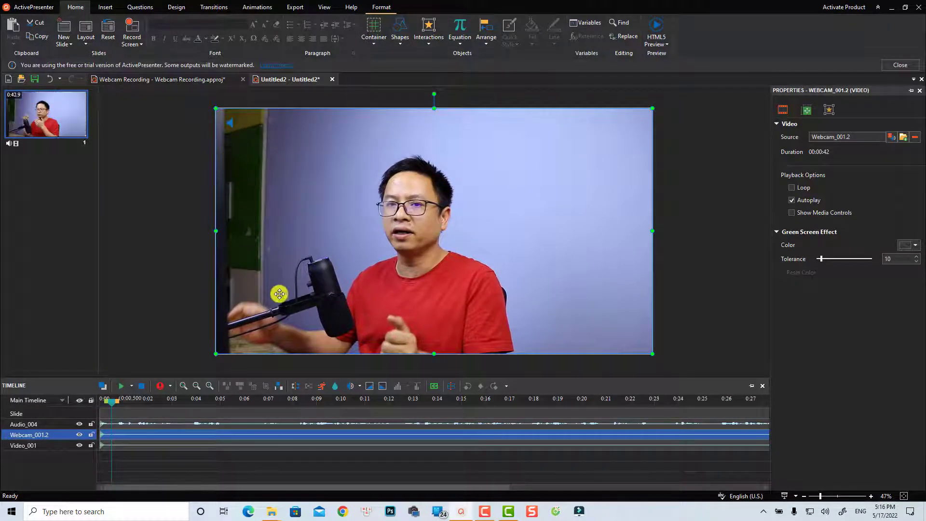
pyautogui.click(153, 457)
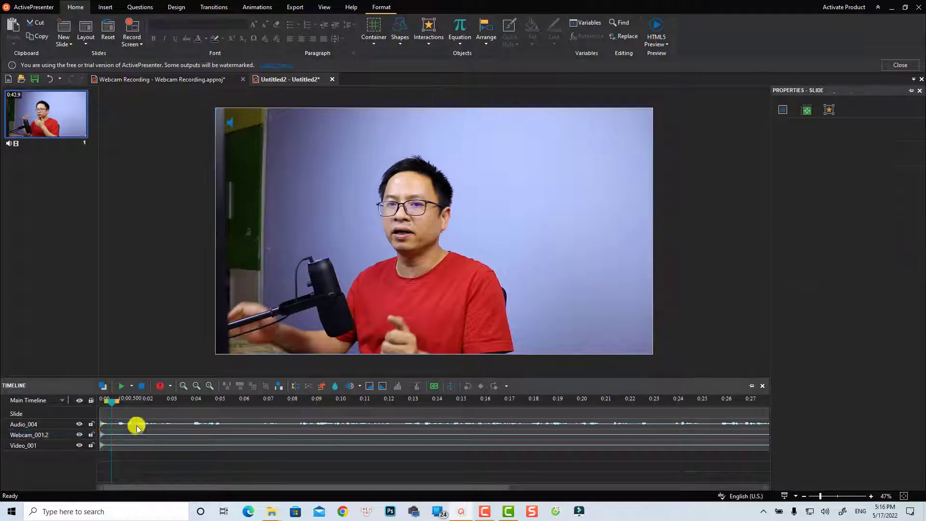
pyautogui.click(121, 386)
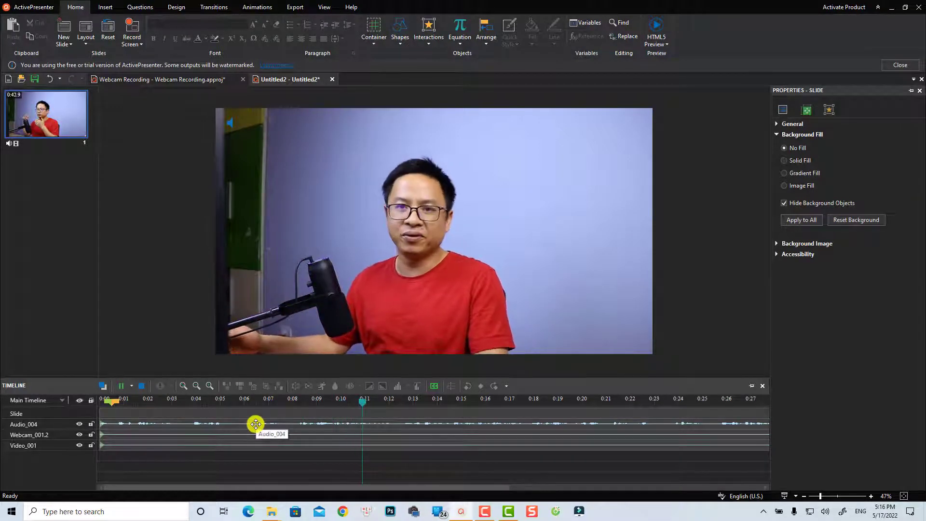
pyautogui.press('space')
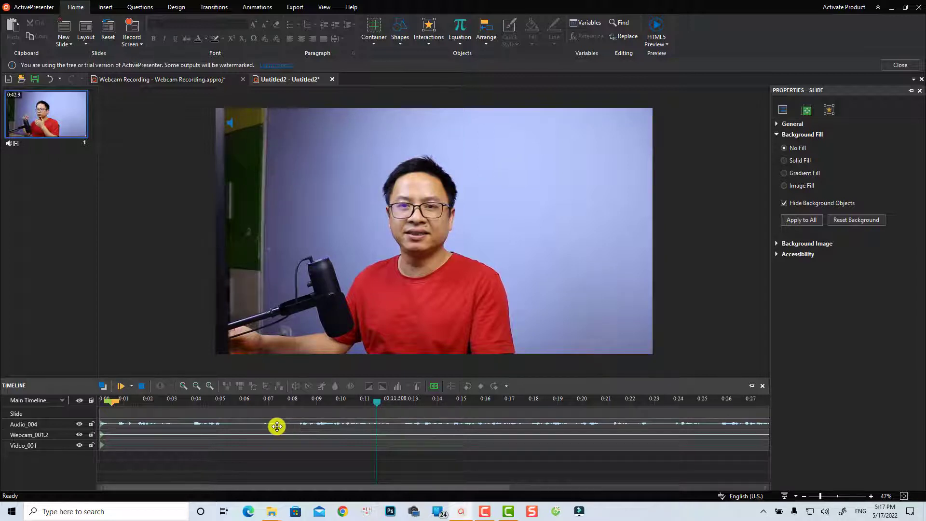
# Delete the 0:00–0:08 range from all tracks, leaving 34.86 seconds, and preview the result.
pyautogui.click(278, 424)
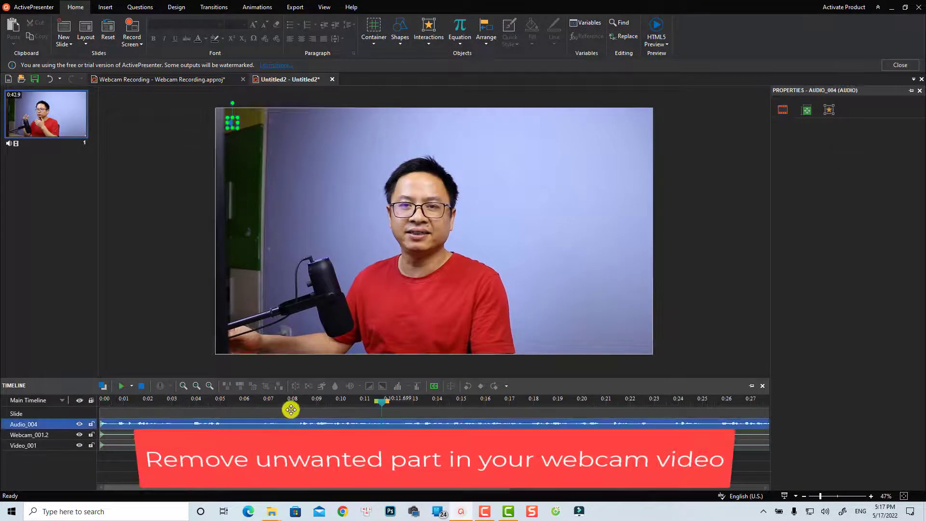
pyautogui.click(294, 401)
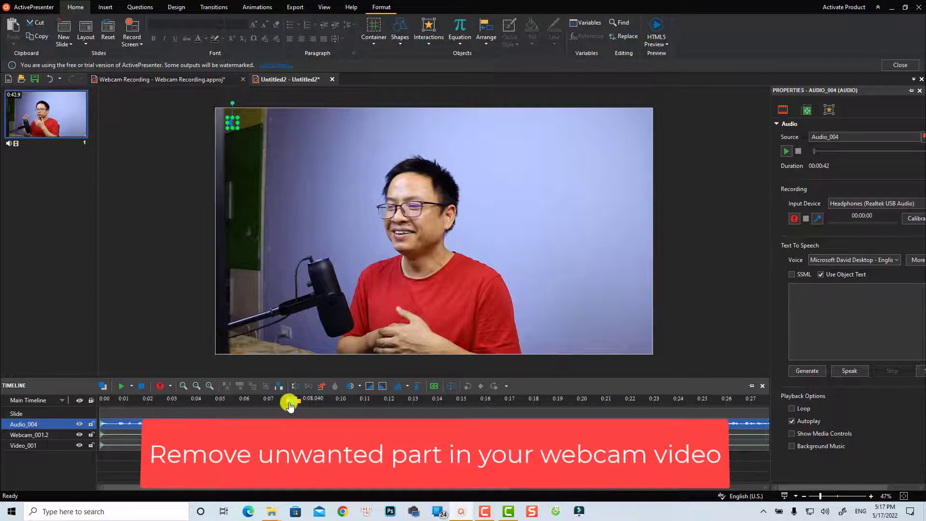
pyautogui.moveTo(293, 405); pyautogui.dragTo(274, 404)
pyautogui.moveTo(192, 417); pyautogui.dragTo(90, 418)
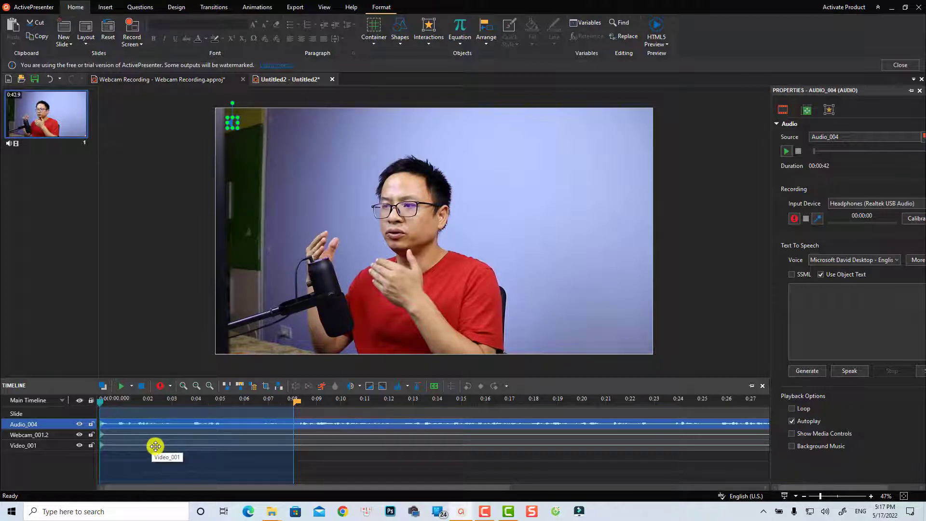
pyautogui.click(255, 387)
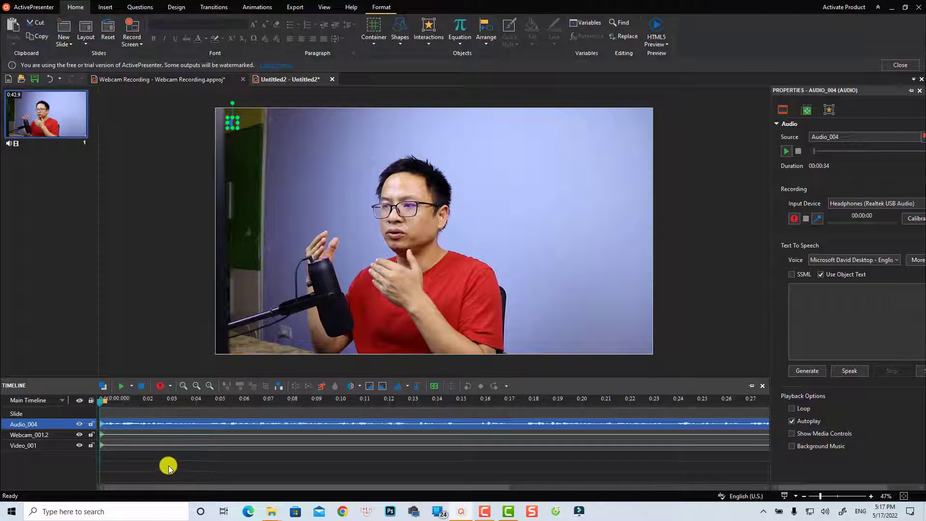
pyautogui.click(168, 465)
pyautogui.press('space')
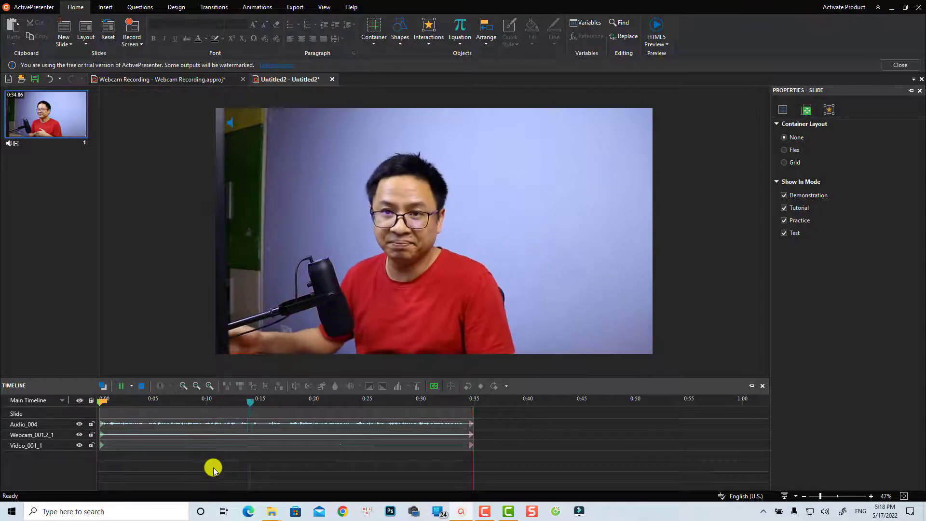
pyautogui.click(247, 418)
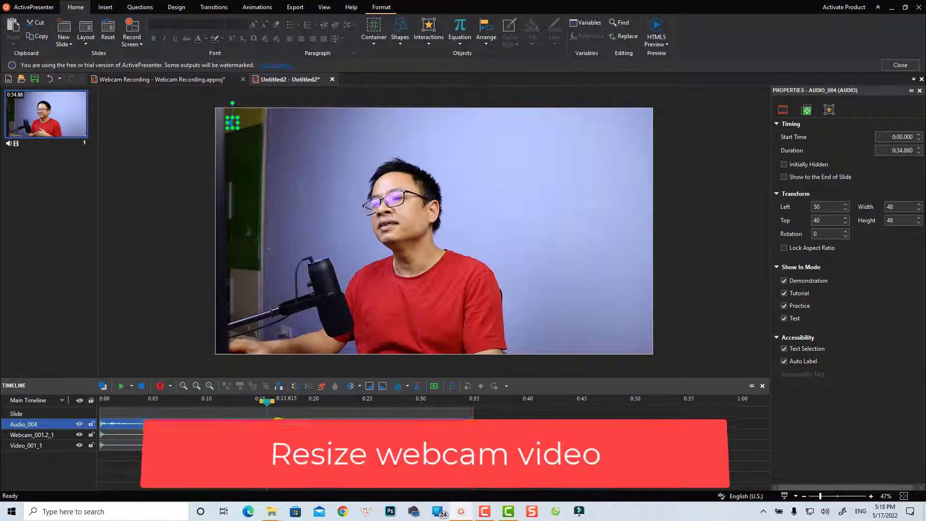
# Split the webcam clip at 0:15.615 and shrink its second part to a 396×223 lower-right inset.
pyautogui.click(276, 438)
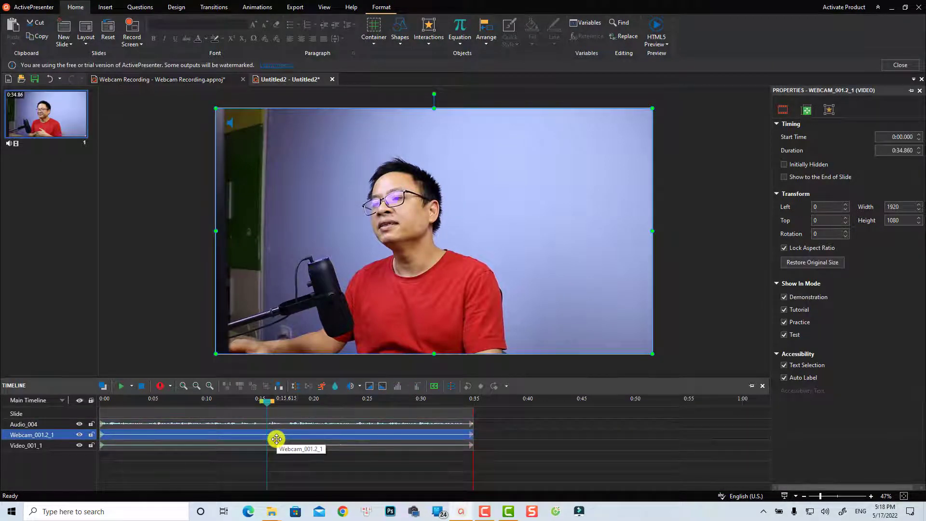
pyautogui.click(297, 386)
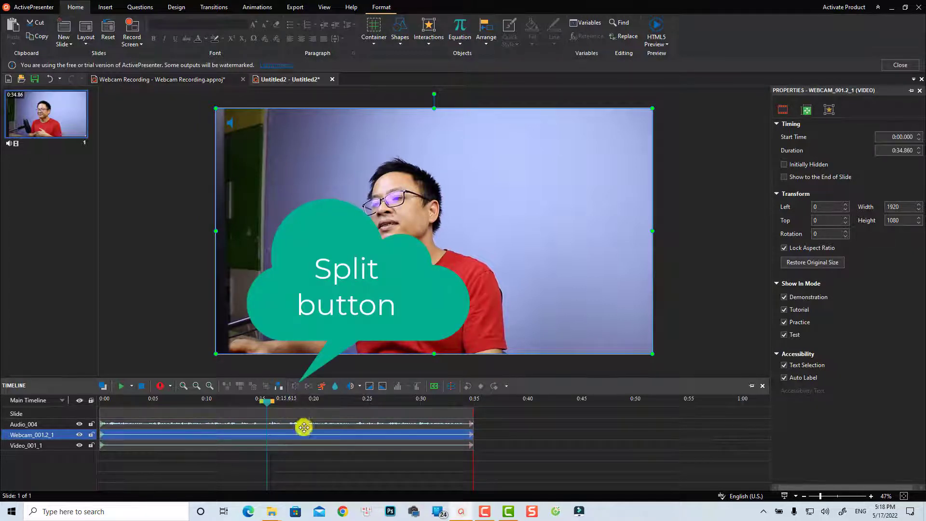
pyautogui.moveTo(216, 108); pyautogui.dragTo(563, 314)
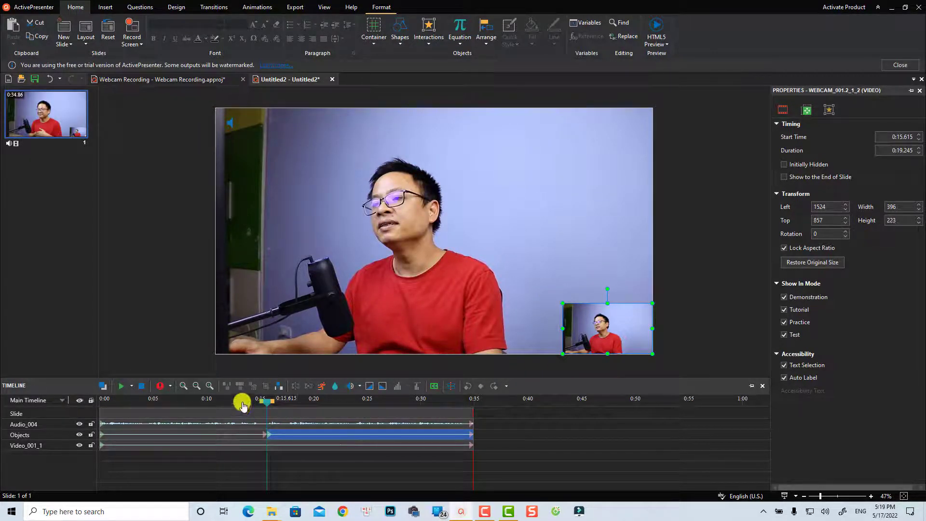
pyautogui.click(377, 462)
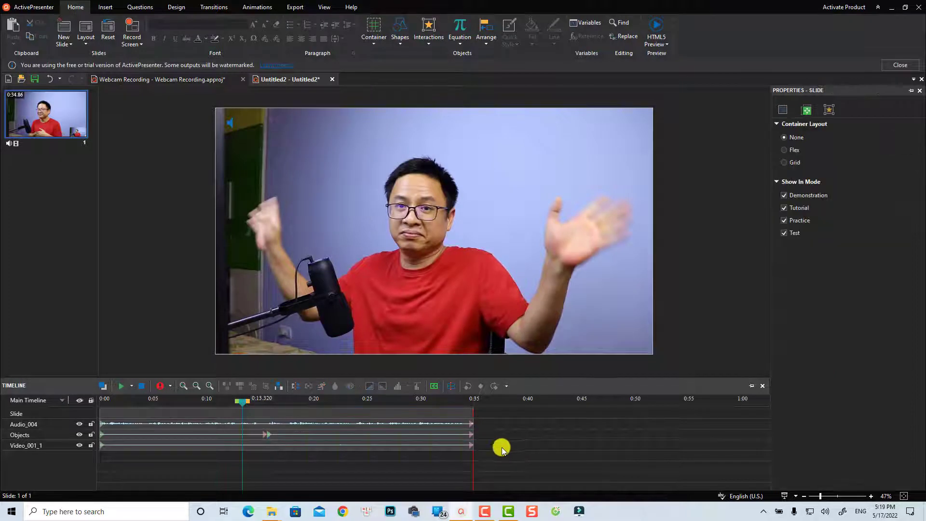
pyautogui.press('space')
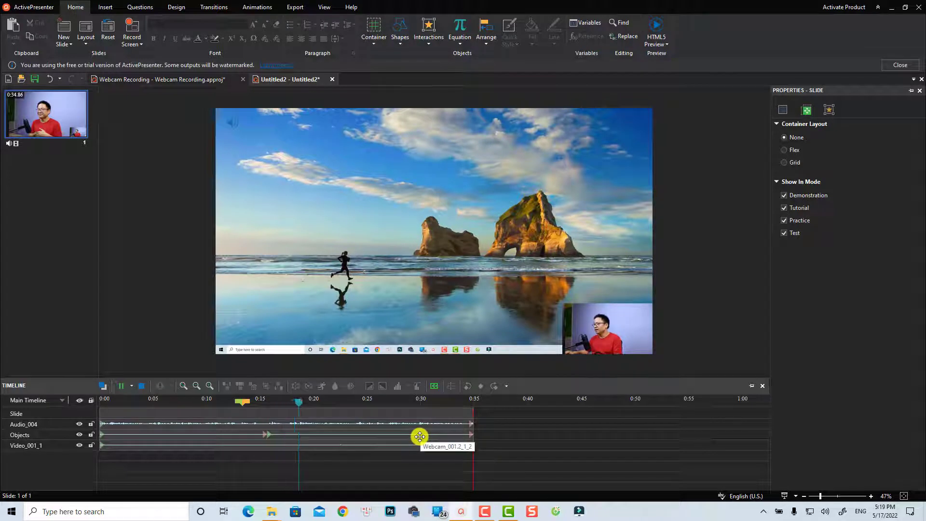
pyautogui.click(419, 436)
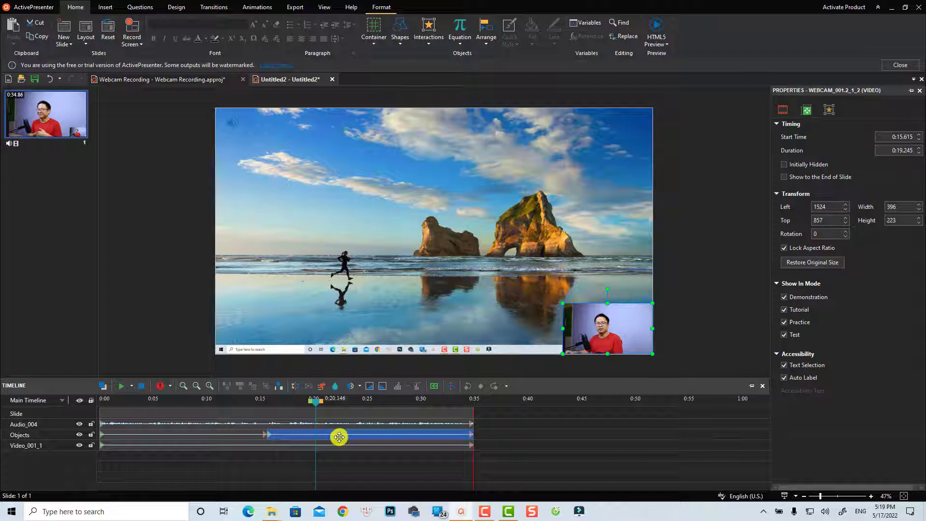
# Split the webcam clip again at 0:20.146 and send the new part behind the desktop recording.
pyautogui.click(296, 387)
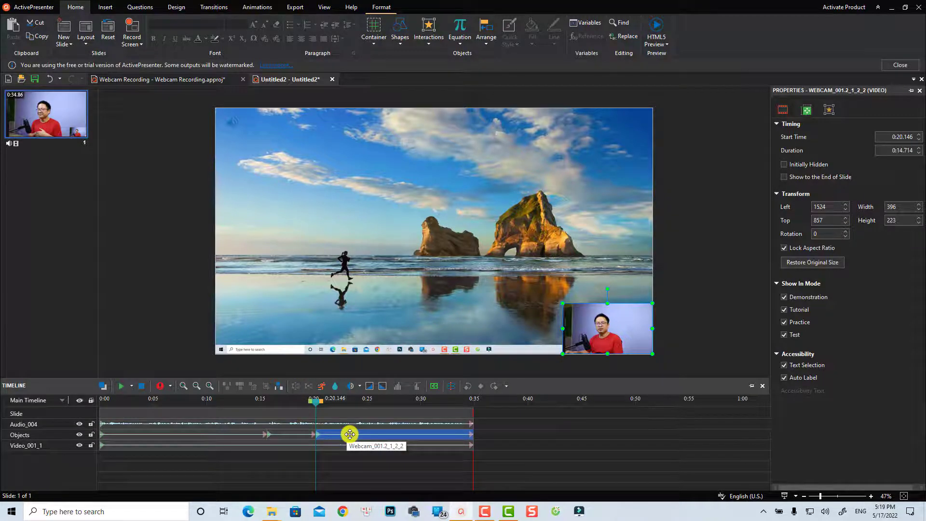
pyautogui.rightClick(349, 434)
pyautogui.moveTo(403, 262)
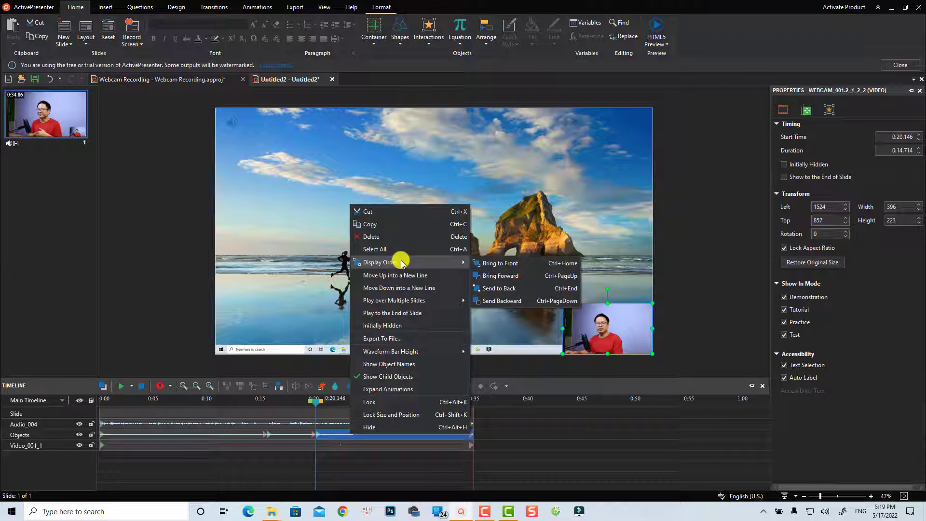
pyautogui.click(491, 288)
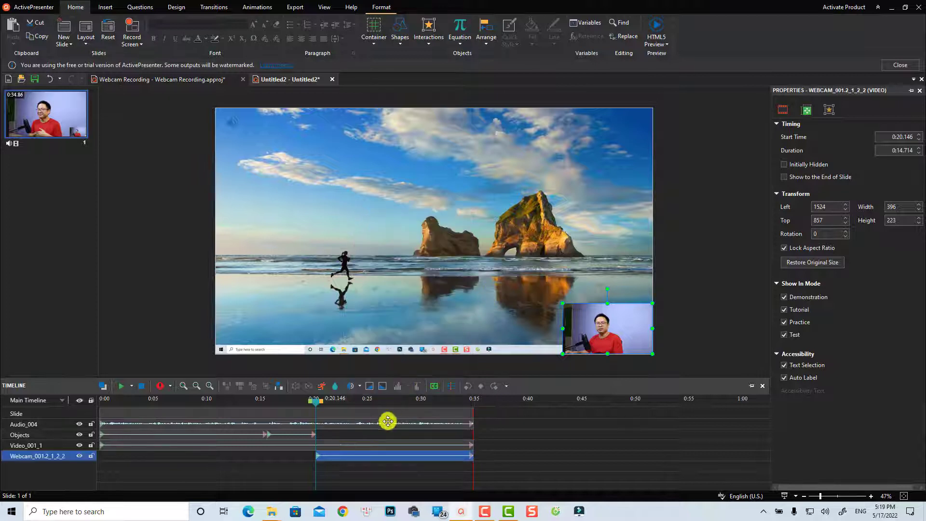
pyautogui.click(574, 438)
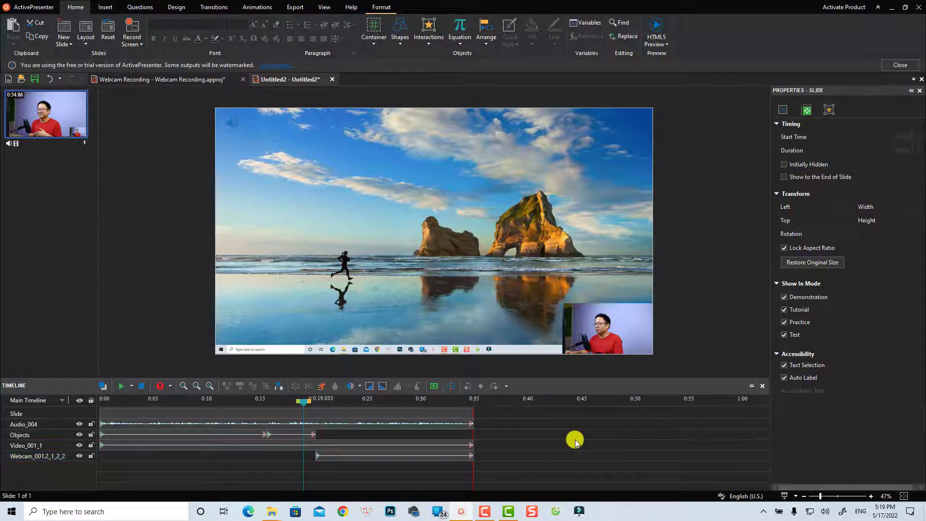
pyautogui.press('space')
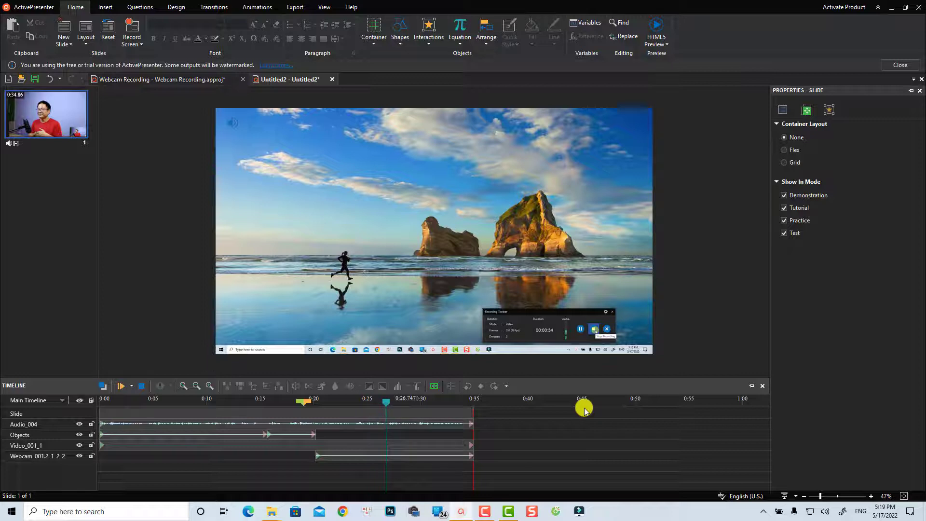
pyautogui.click(429, 455)
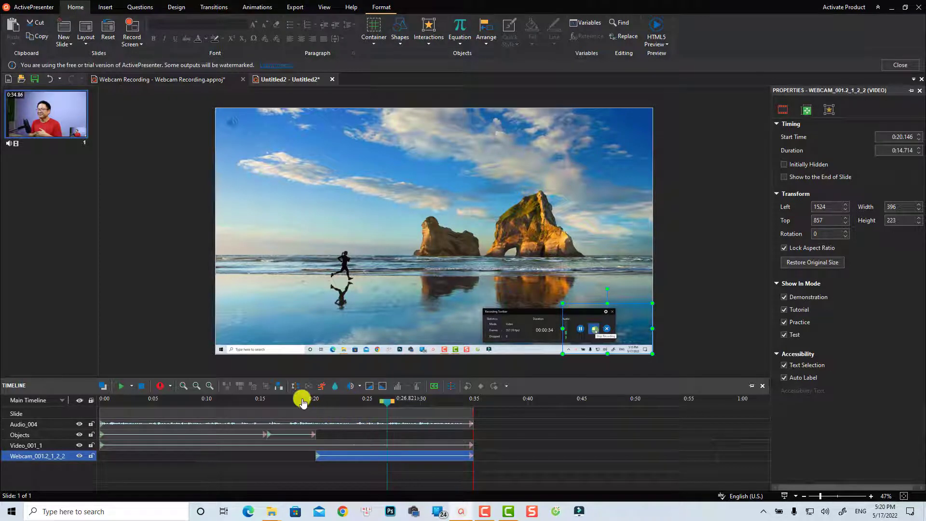
# Split the hidden webcam clip at 0:26.821 and bring its final 8.039-second piece to front.
pyautogui.click(314, 384)
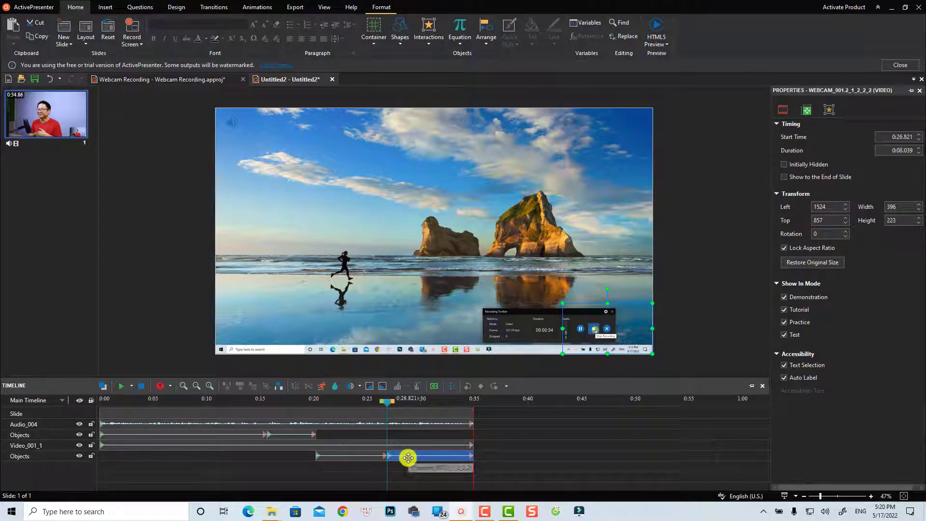
pyautogui.rightClick(408, 457)
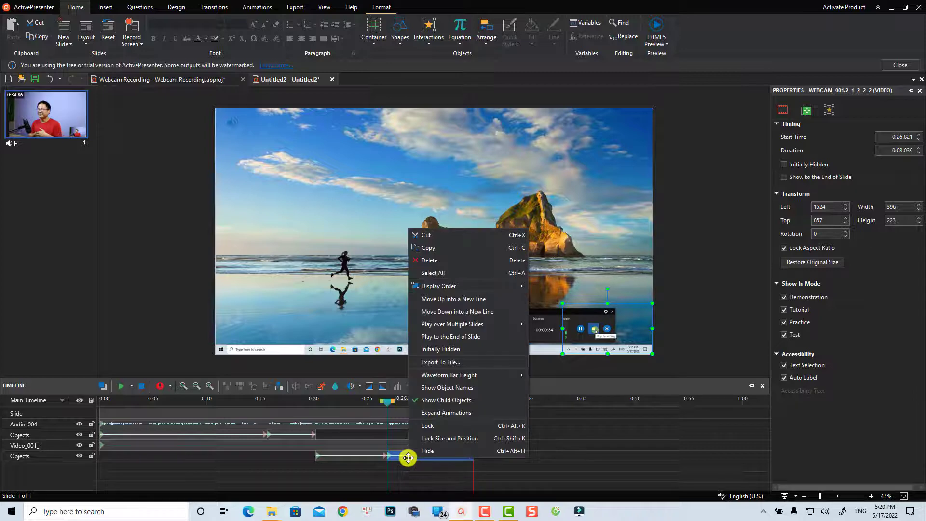
pyautogui.moveTo(455, 288)
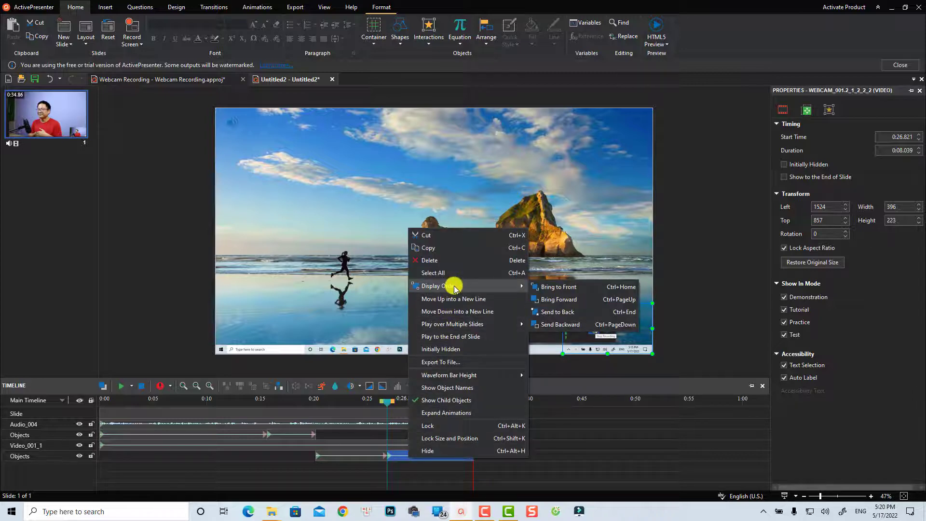
pyautogui.click(547, 289)
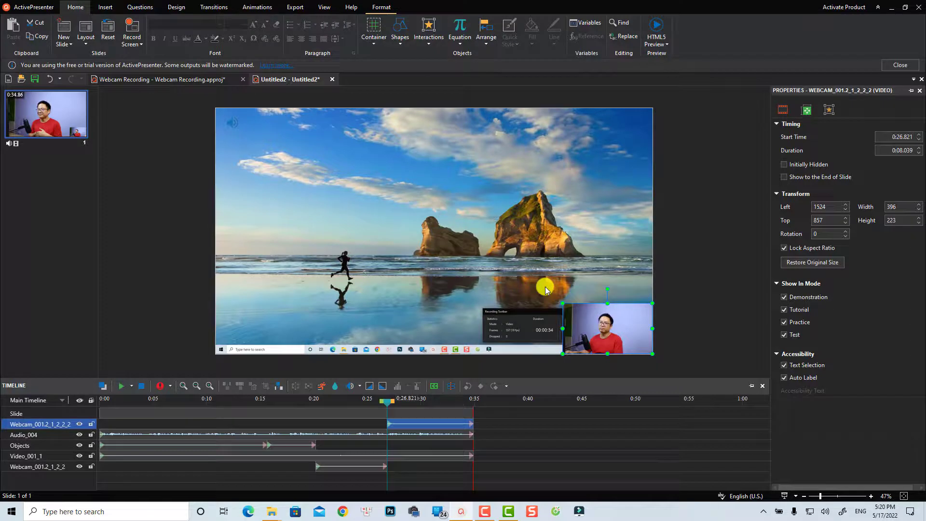
pyautogui.click(370, 404)
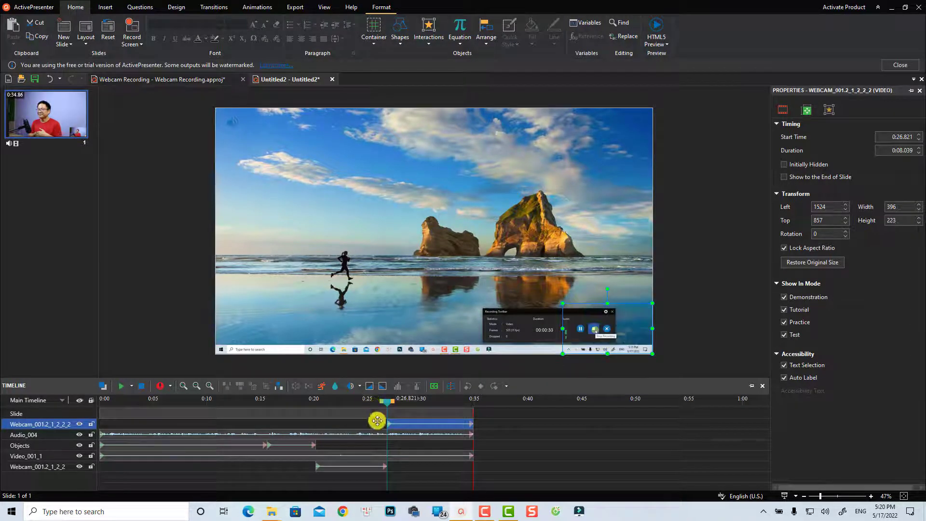
pyautogui.click(555, 443)
pyautogui.press('space')
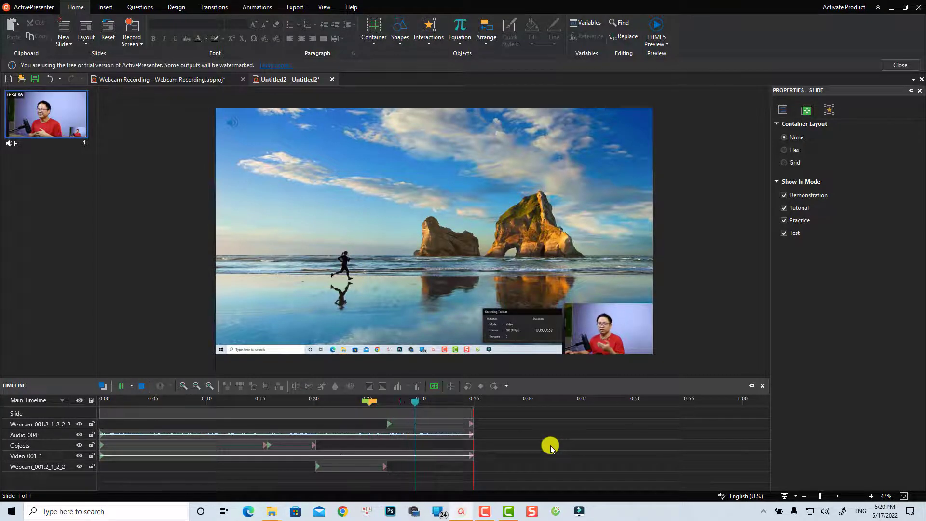
pyautogui.press('space')
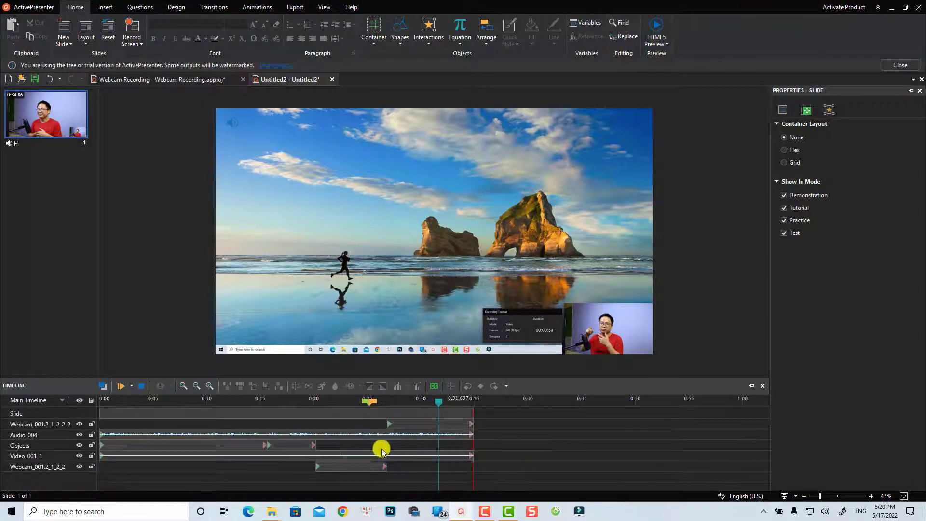
pyautogui.click(355, 466)
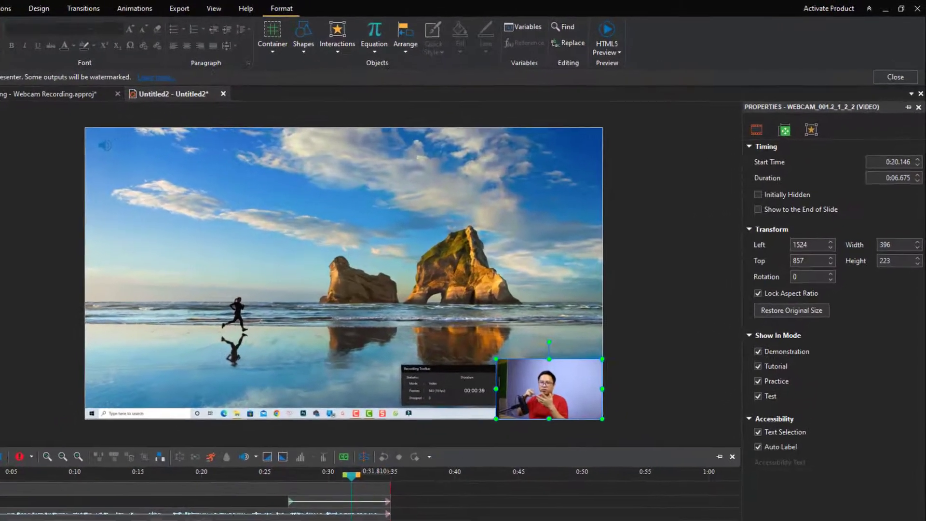